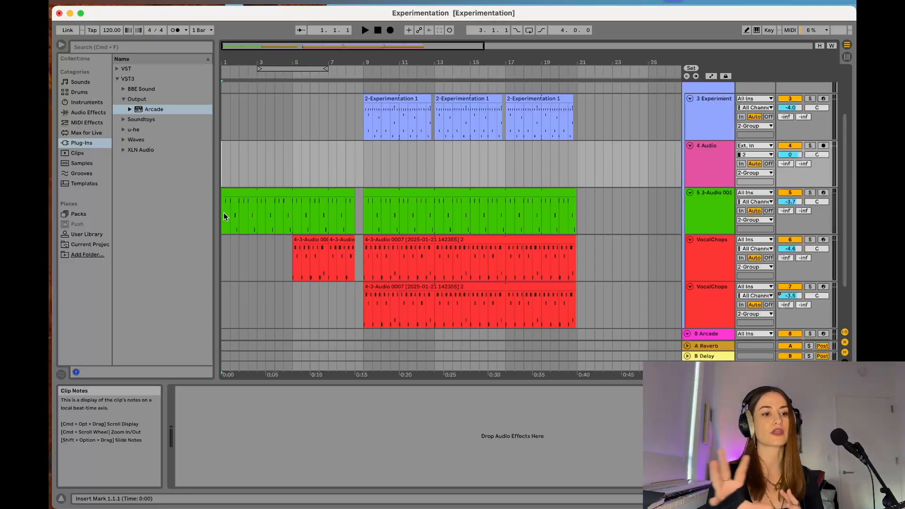
# - Play the arrangement from the start through the section beginning at bar 9
pyautogui.press('space')
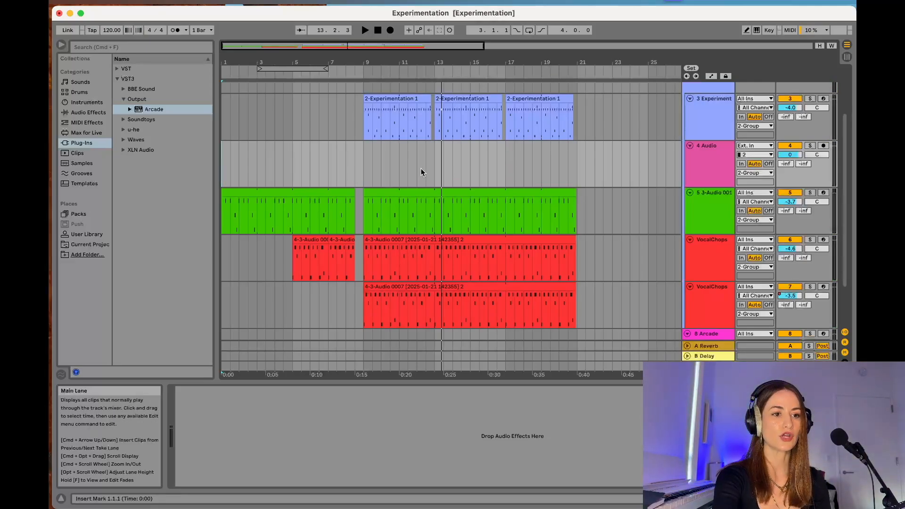
pyautogui.scroll(-2, 421, 167)
pyautogui.scroll(2, 421, 168)
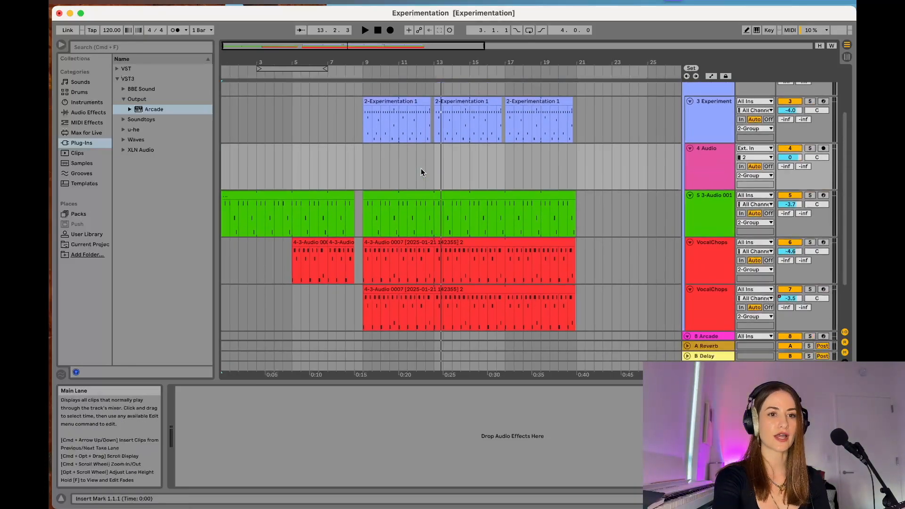
# - Turn on automation mode for the arrangement and play the transition into bar 9
pyautogui.click(712, 78)
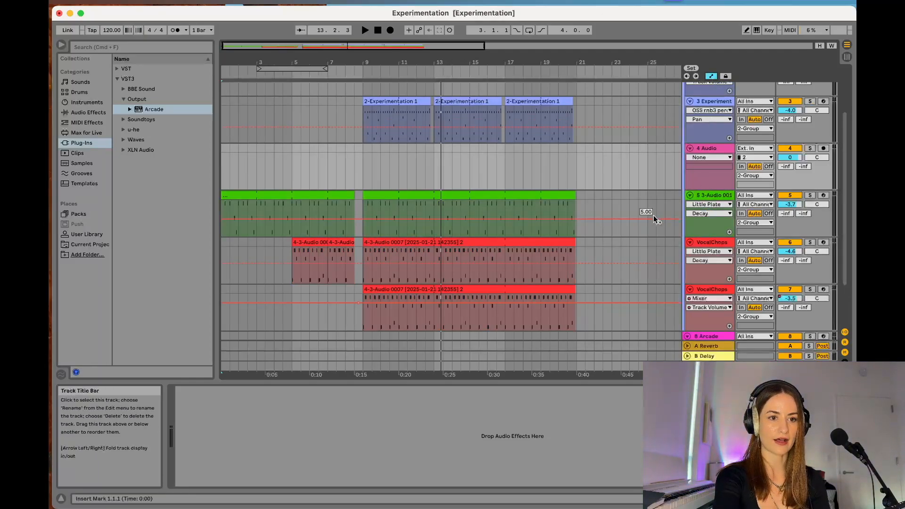
pyautogui.scroll(-1, 656, 219)
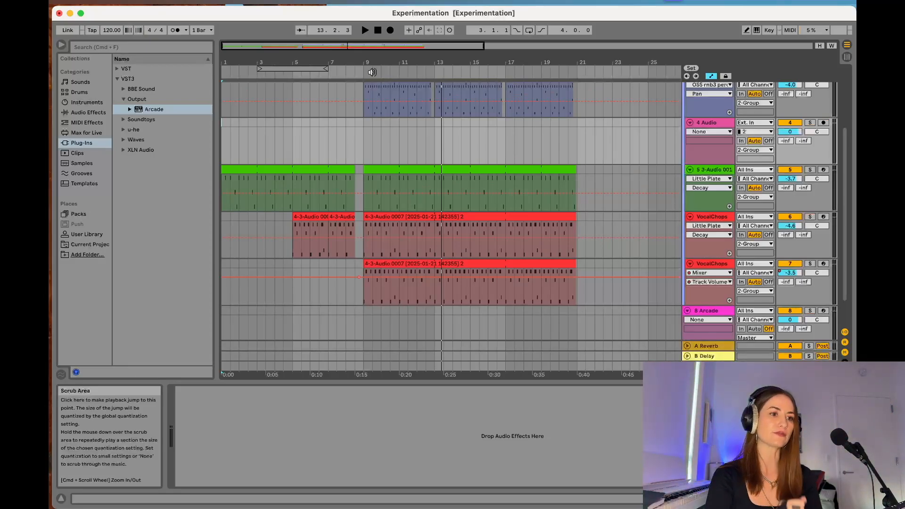
pyautogui.click(329, 76)
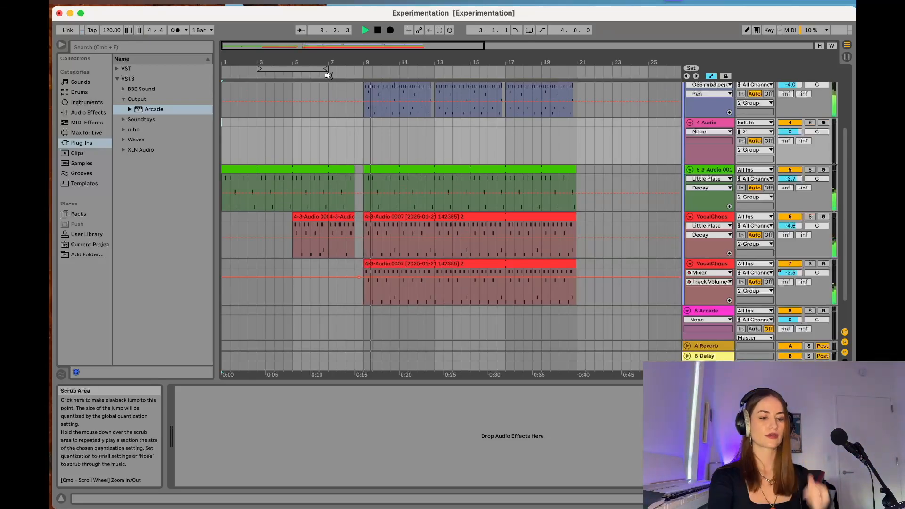
pyautogui.press('space')
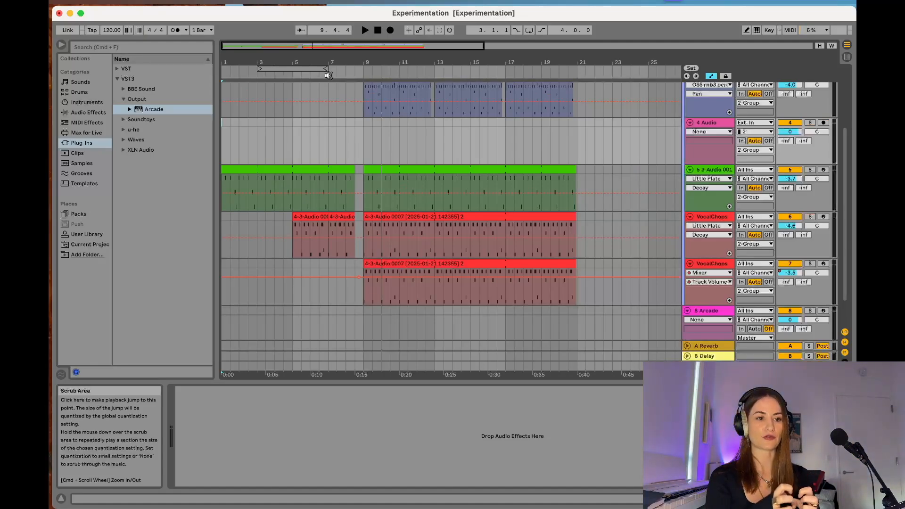
# - Show the Decay parameter of the Little Plate reverb as the green track's automation envelope
pyautogui.click(731, 180)
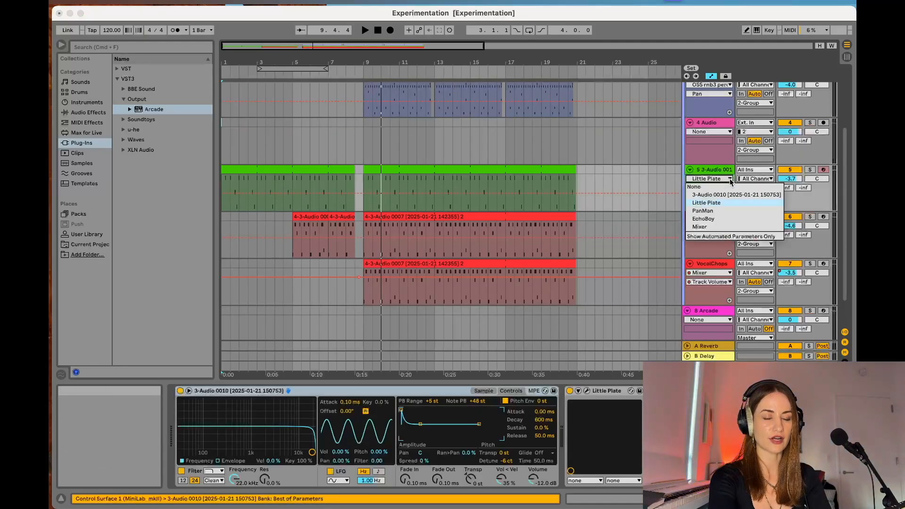
pyautogui.click(713, 203)
pyautogui.click(607, 394)
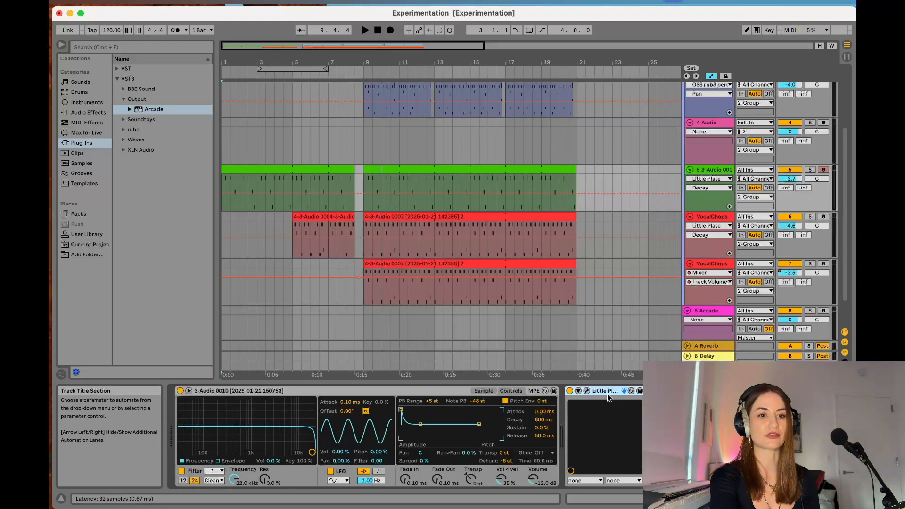
pyautogui.click(701, 187)
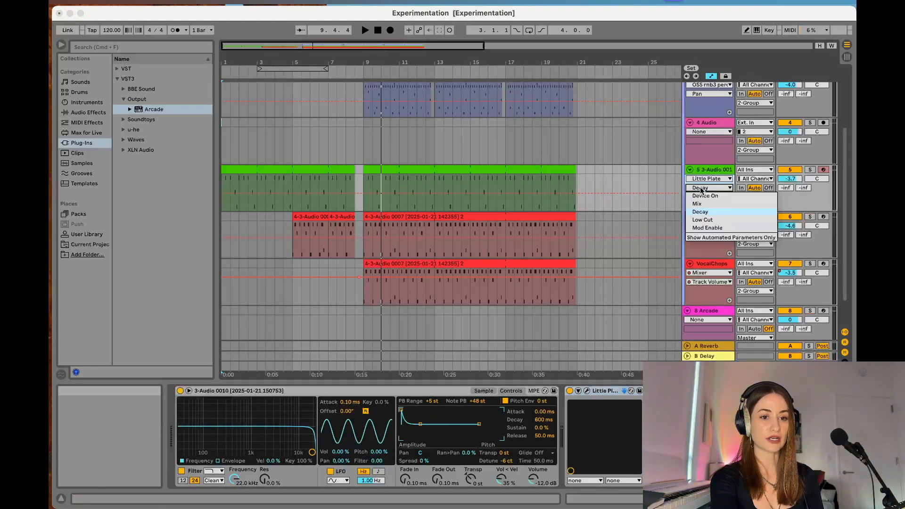
pyautogui.click(711, 212)
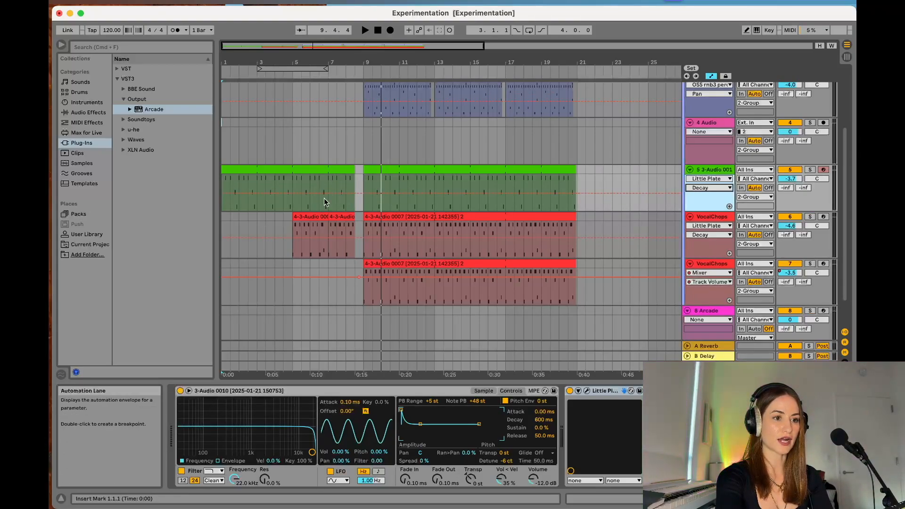
# - Solo the green track and audition its Little Plate decay raised along the whole line, returning the line to 5.00
pyautogui.moveTo(360, 193); pyautogui.dragTo(360, 174)
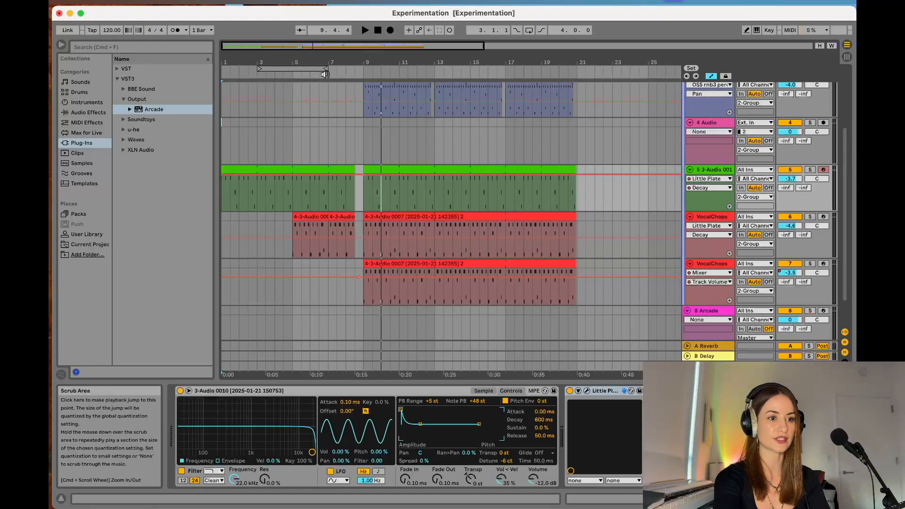
pyautogui.click(811, 169)
pyautogui.click(316, 75)
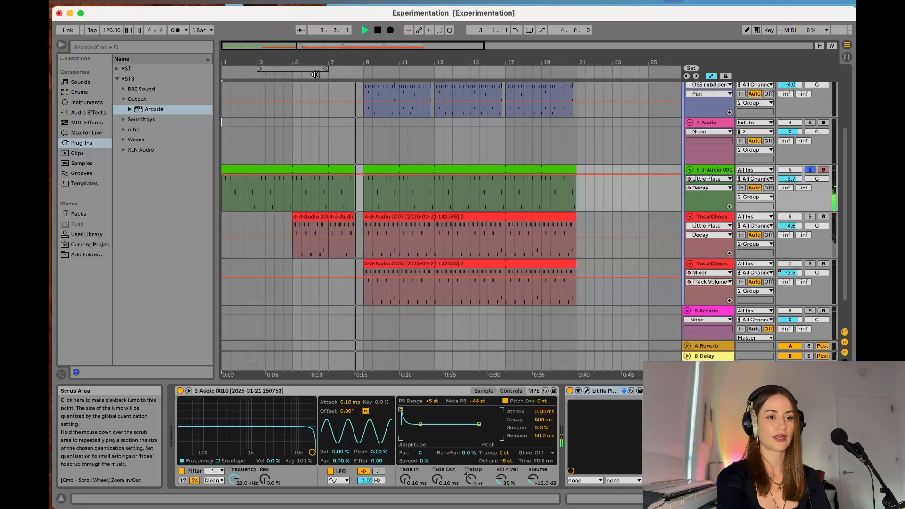
pyautogui.press('space')
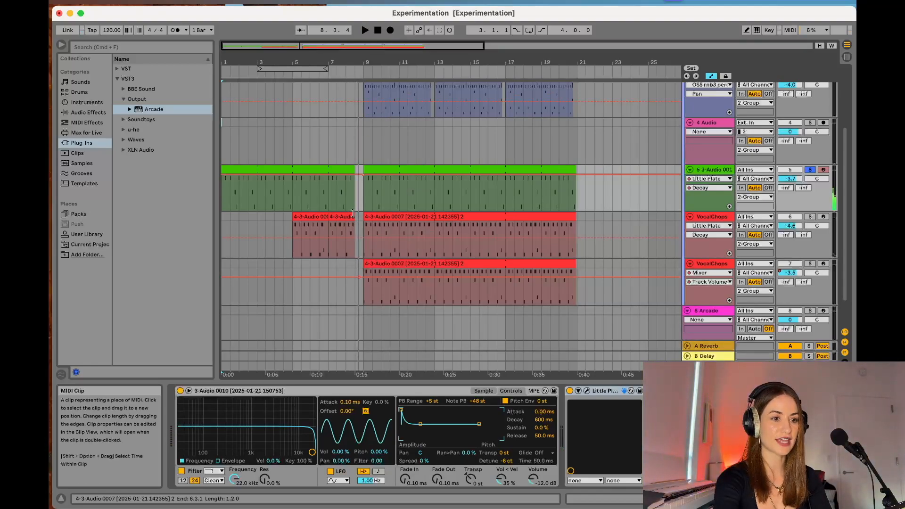
pyautogui.moveTo(363, 174); pyautogui.dragTo(353, 194)
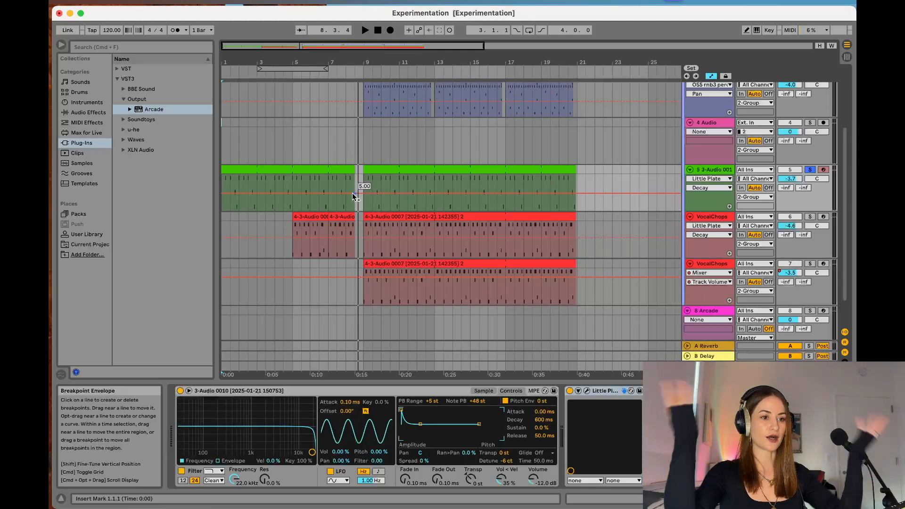
# - Shape a Decay ramp on the green track from bar 7 to about 44 at the first clip's end, falling to 5.00 at bar 9
pyautogui.click(328, 194)
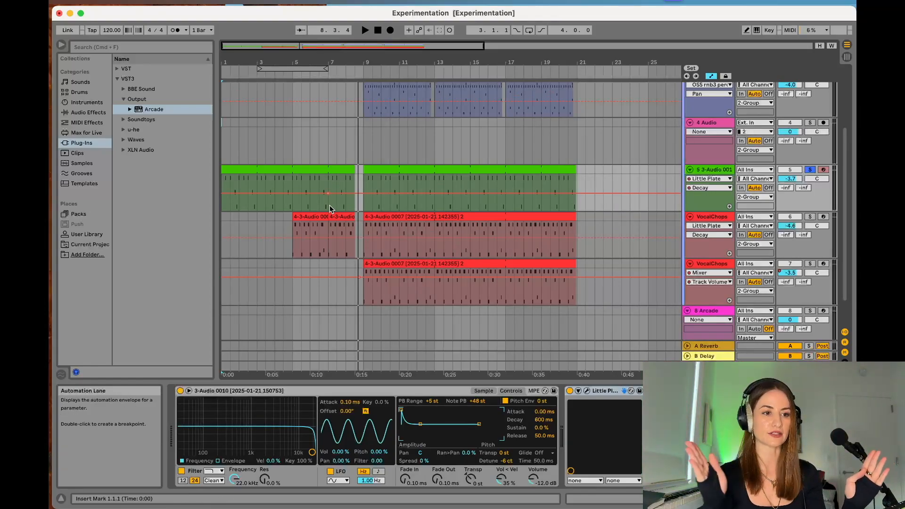
pyautogui.scroll(3, 363, 200)
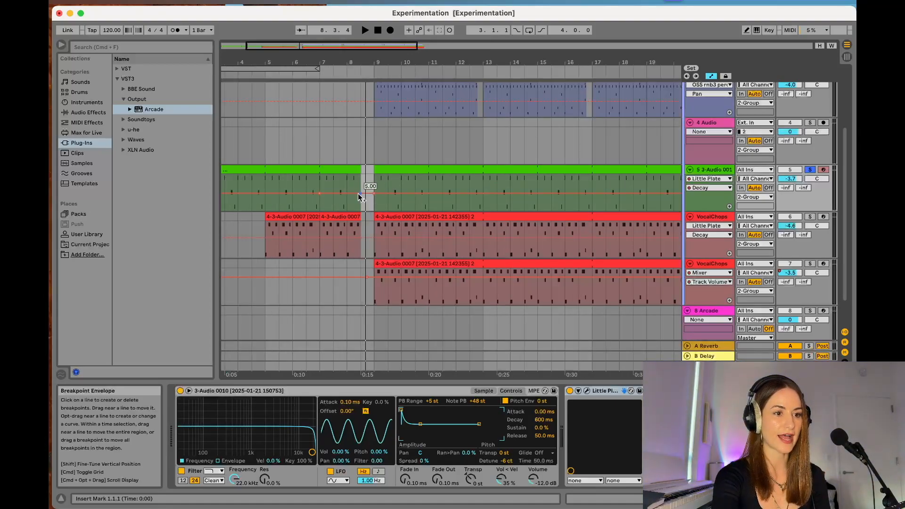
pyautogui.moveTo(359, 195)
pyautogui.mouseDown()
pyautogui.moveTo(362, 187)
pyautogui.moveTo(363, 204)
pyautogui.moveTo(362, 181)
pyautogui.mouseUp()
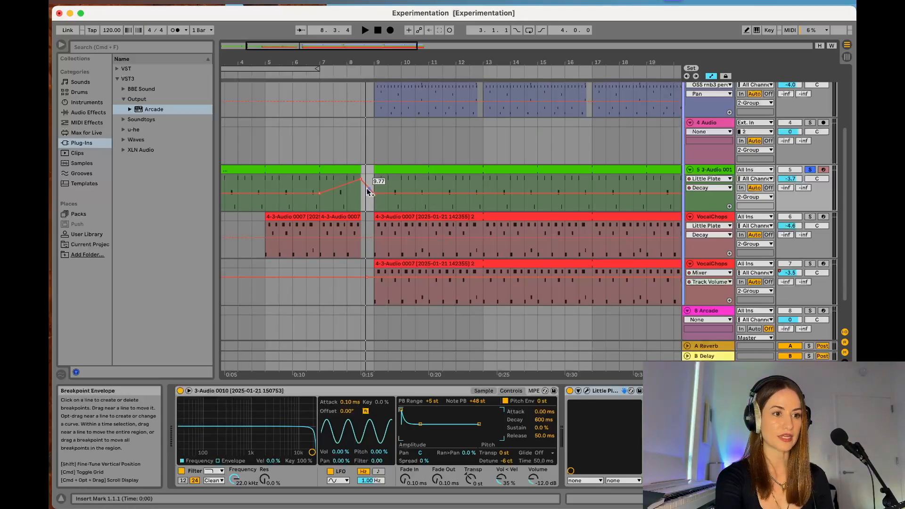
pyautogui.moveTo(361, 182); pyautogui.dragTo(359, 175)
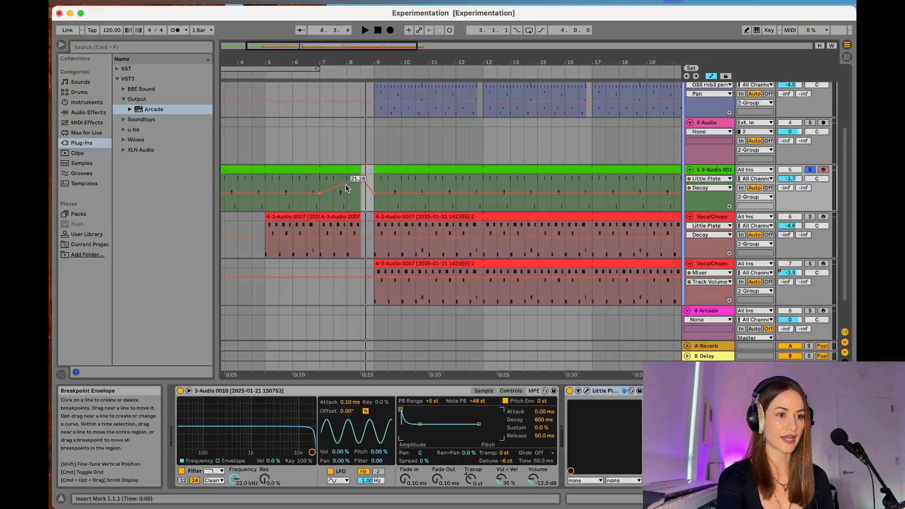
pyautogui.click(347, 186)
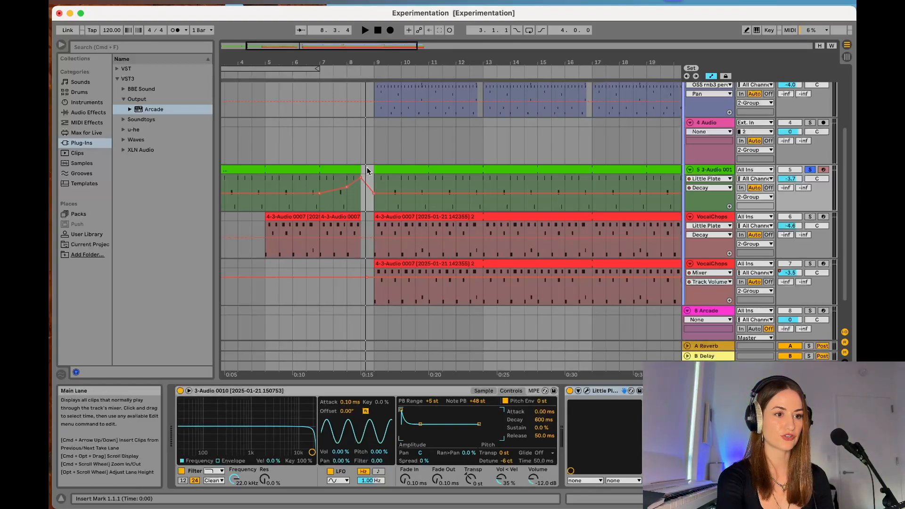
pyautogui.click(347, 188)
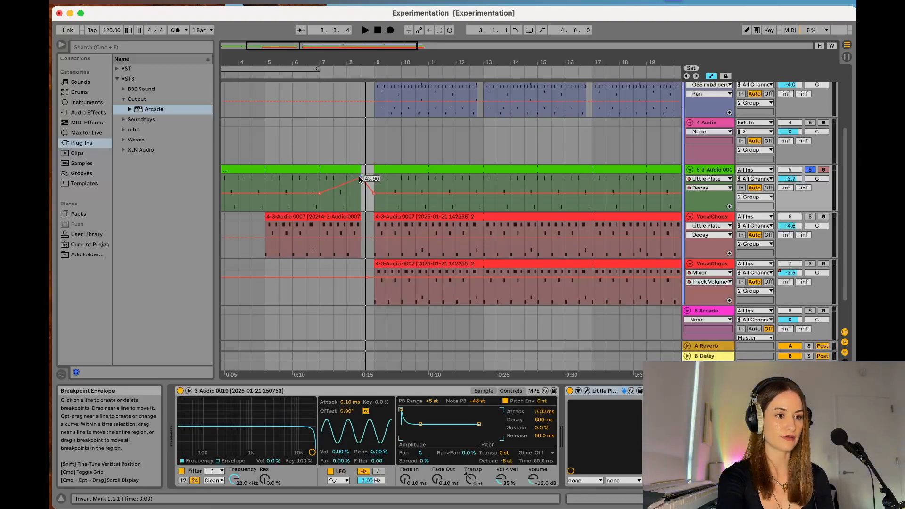
# - Draw a matching Decay ramp on the first VocalChops track from bar 7, peaking at the gap before bar 9, and play the transition
pyautogui.click(320, 239)
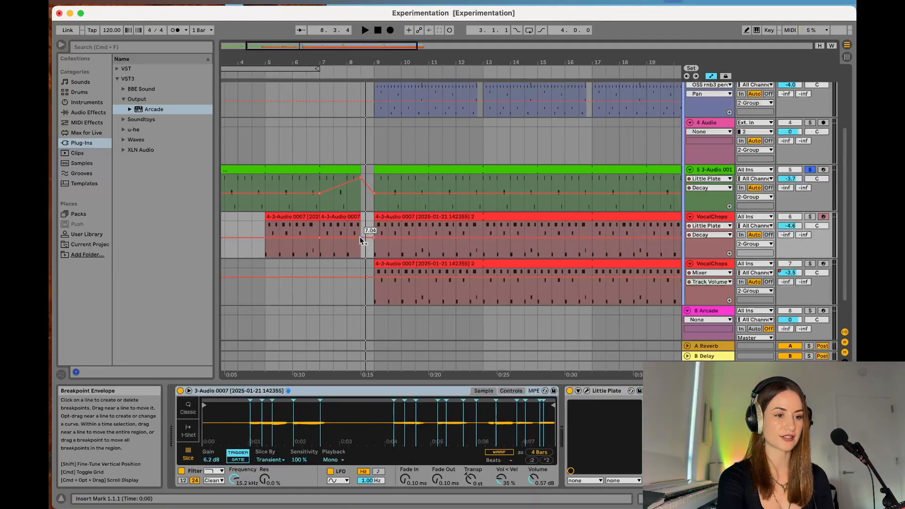
pyautogui.moveTo(360, 236); pyautogui.dragTo(361, 235)
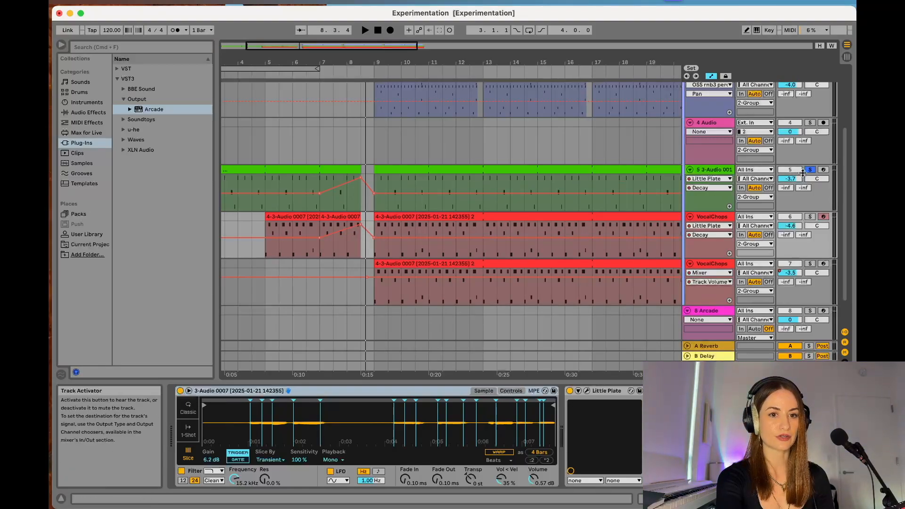
pyautogui.click(261, 75)
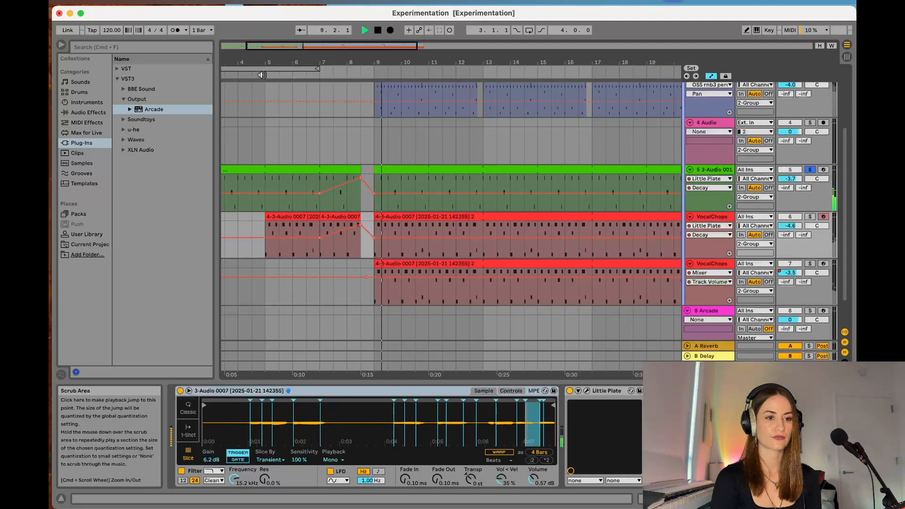
pyautogui.press('space')
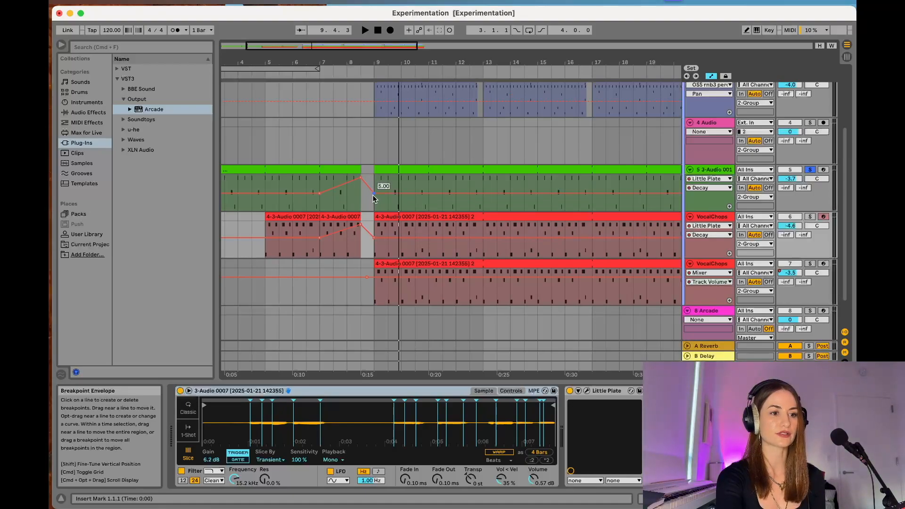
# - Automate the green track's Little Plate Mix from 25% at bar 7 up to a peak before bar 9, back to 25%, and play it
pyautogui.click(716, 188)
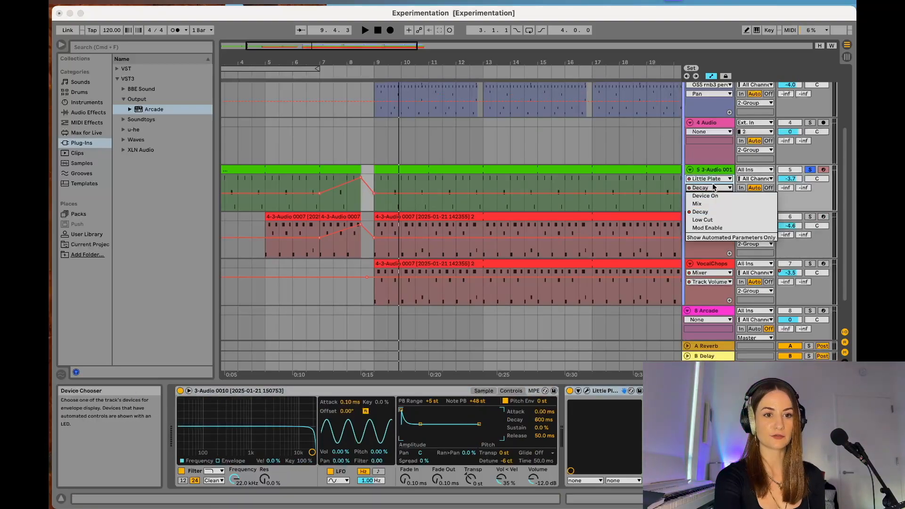
pyautogui.click(712, 205)
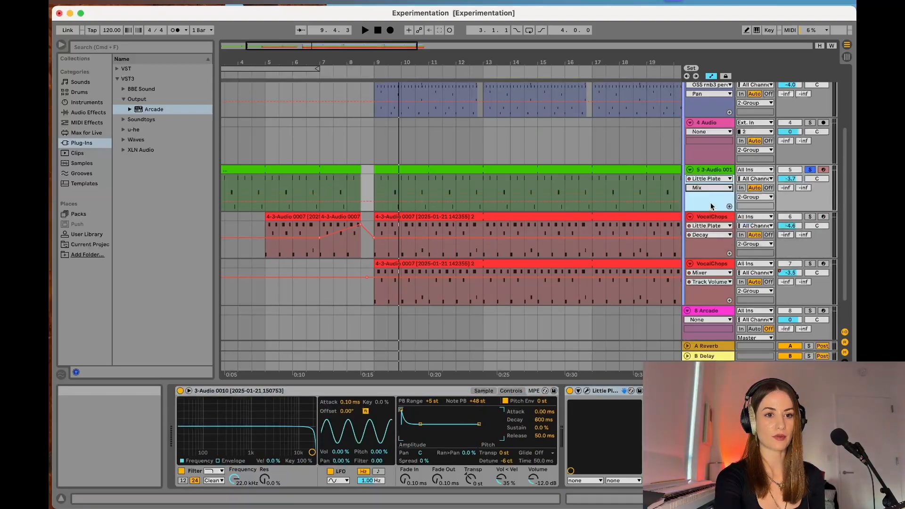
pyautogui.click(375, 203)
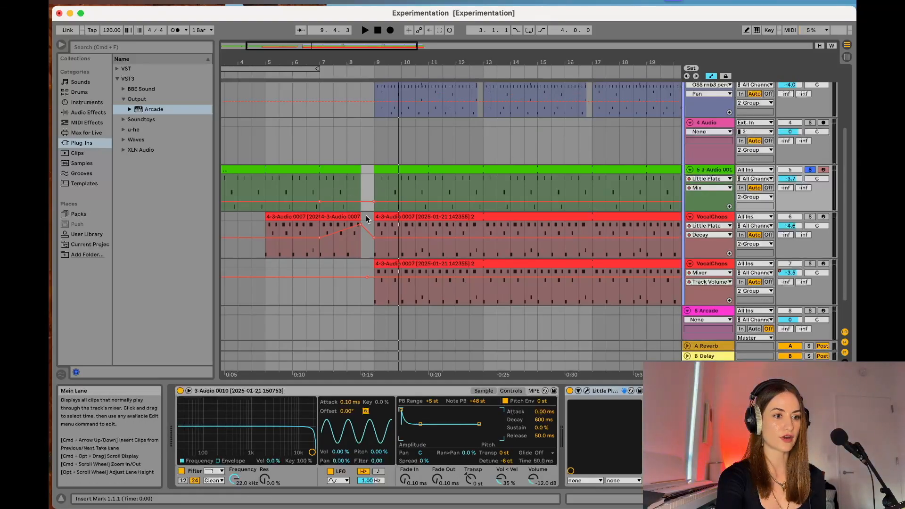
pyautogui.moveTo(360, 200); pyautogui.dragTo(361, 182)
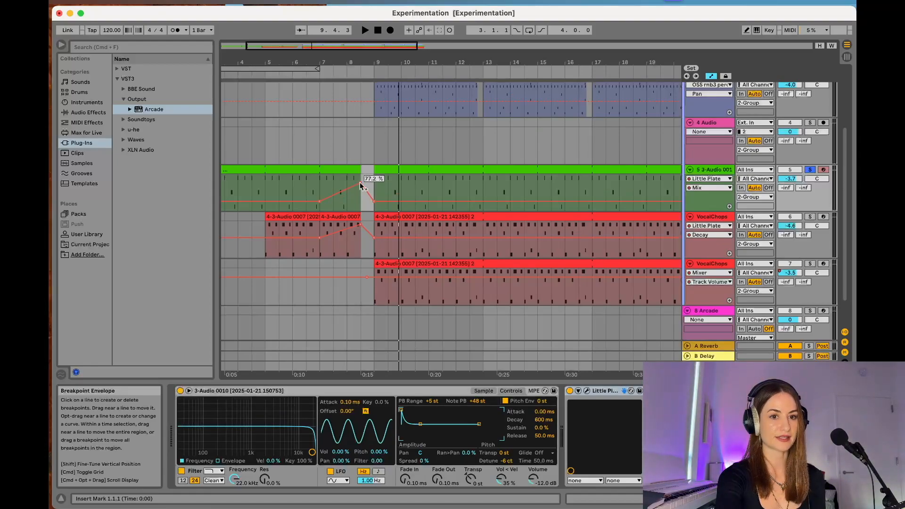
pyautogui.click(261, 75)
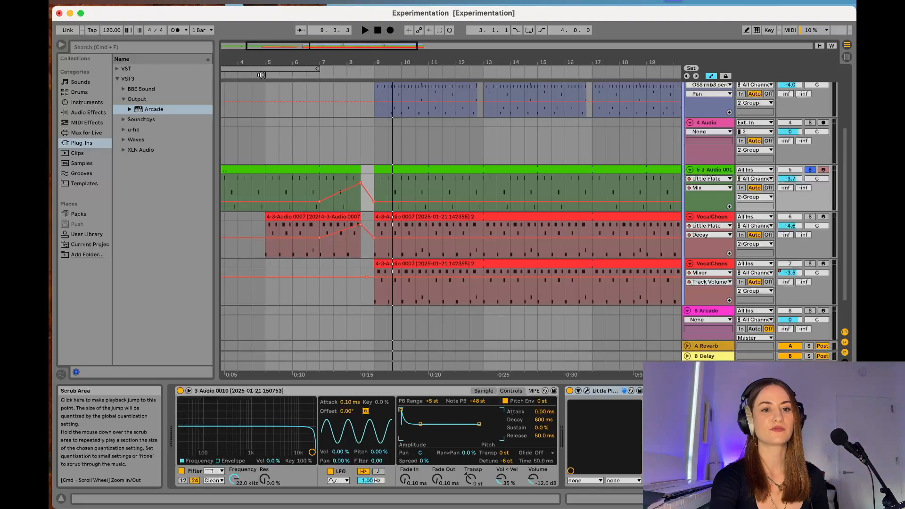
# - Automate the first VocalChops track's Little Plate Mix from 22% at bar 7 to about 76% at the clip's end, dropping back at bar 9
pyautogui.click(714, 235)
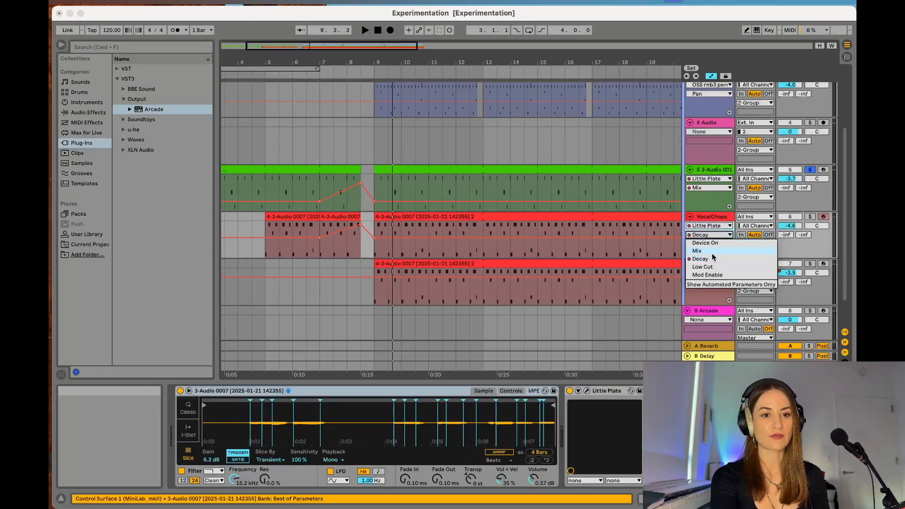
pyautogui.click(712, 252)
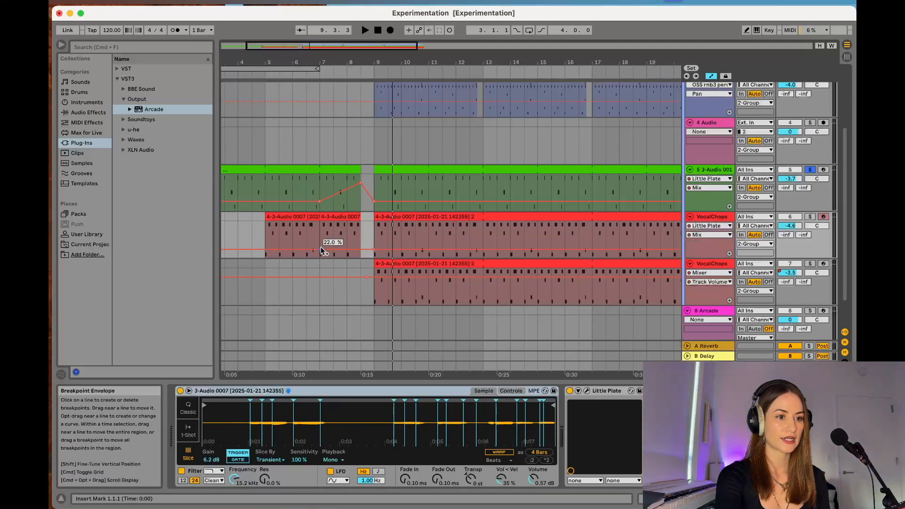
pyautogui.moveTo(360, 250); pyautogui.dragTo(361, 234)
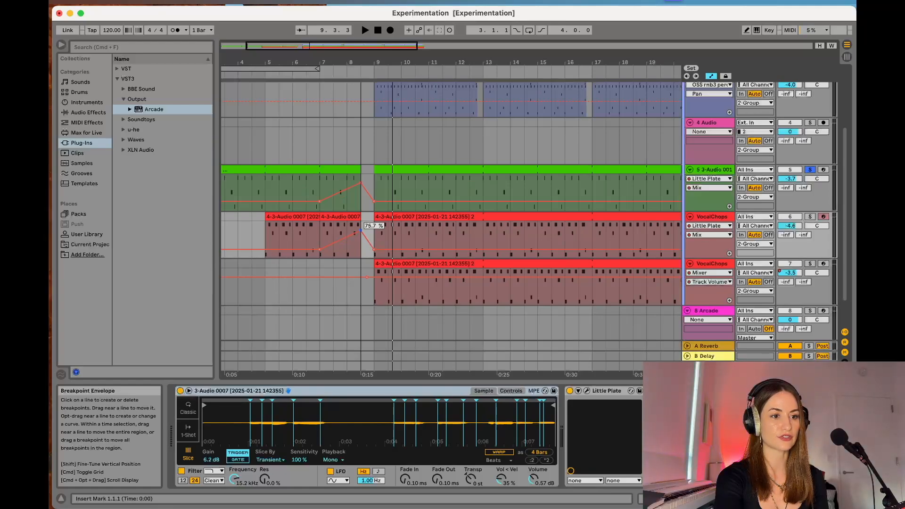
# - Display the Little Plate Decay envelopes again on the green track and the first VocalChops track
pyautogui.click(710, 235)
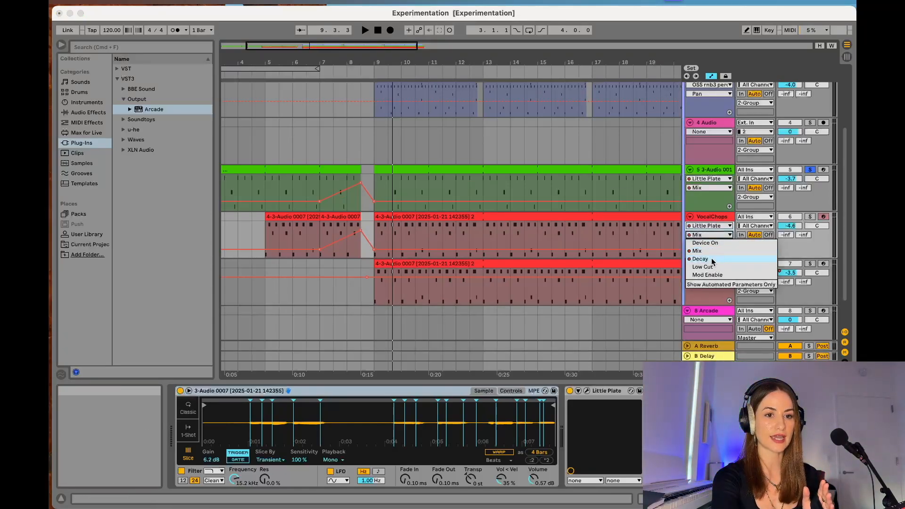
pyautogui.click(715, 187)
pyautogui.click(715, 188)
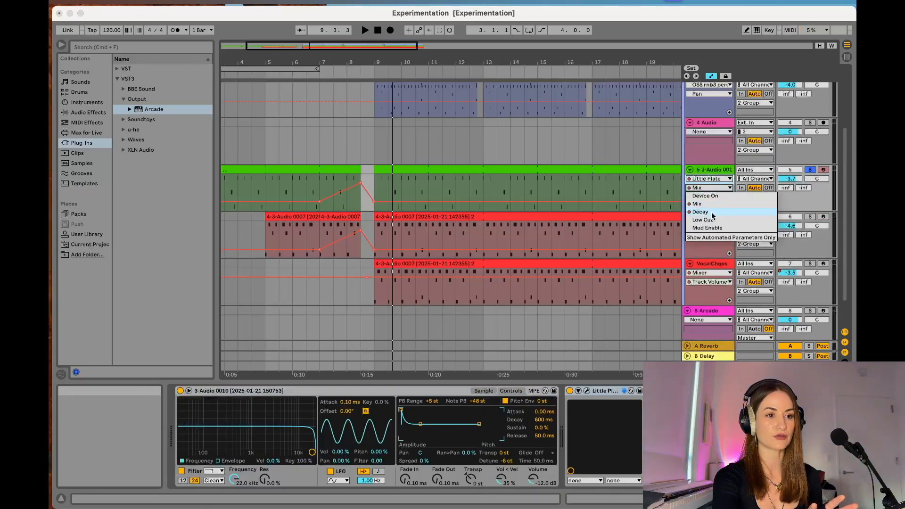
pyautogui.click(714, 212)
pyautogui.click(708, 234)
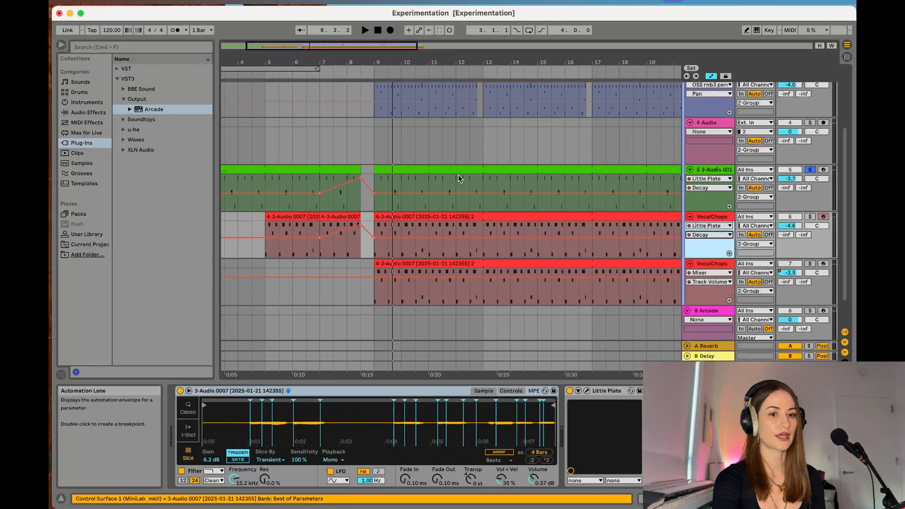
# - Unsolo the green track and play all tracks through the transition into bar 9, stopping once past it
pyautogui.click(811, 171)
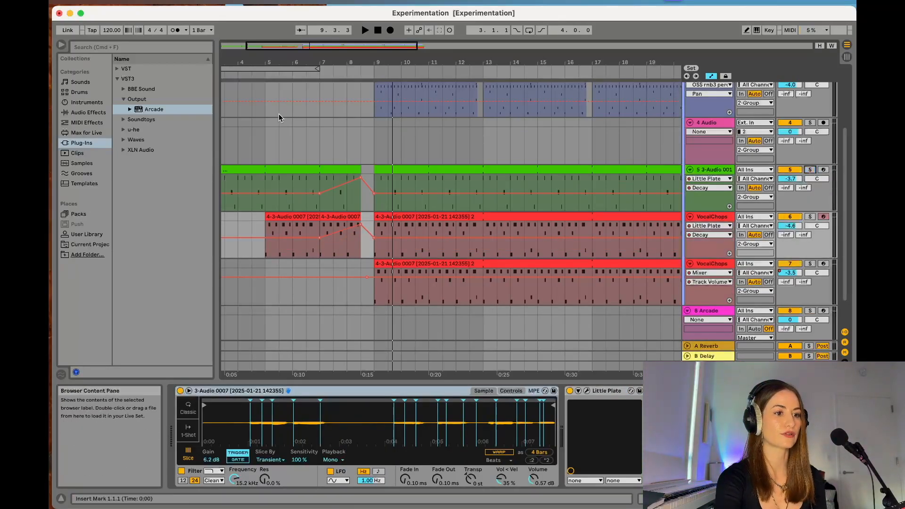
pyautogui.click(264, 76)
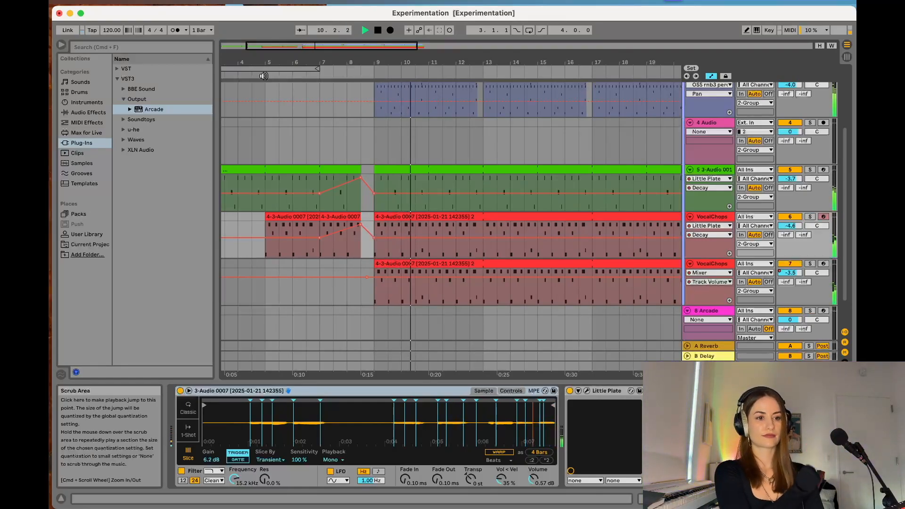
pyautogui.press('space')
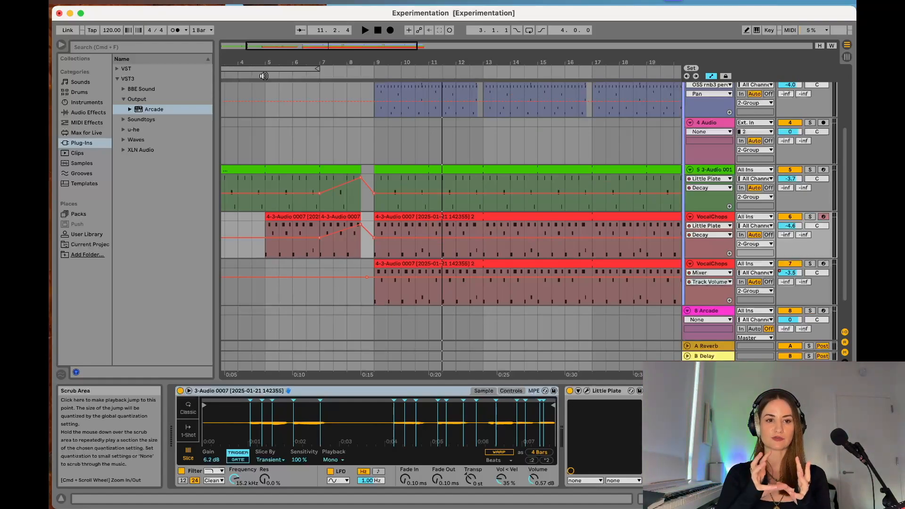
# - Automate the green track's Mixer Track Volume down to about -12.4 dB from bar 9 to the clip's end at bar 21
pyautogui.click(703, 179)
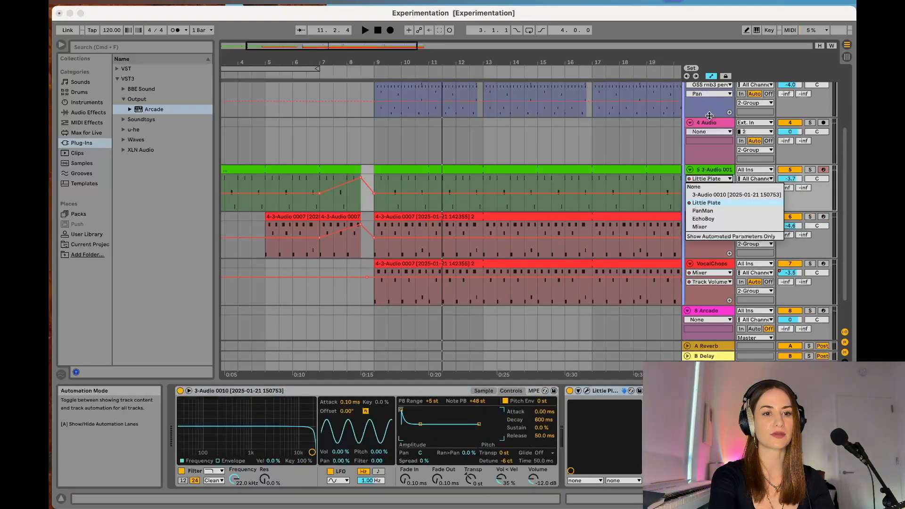
pyautogui.click(712, 228)
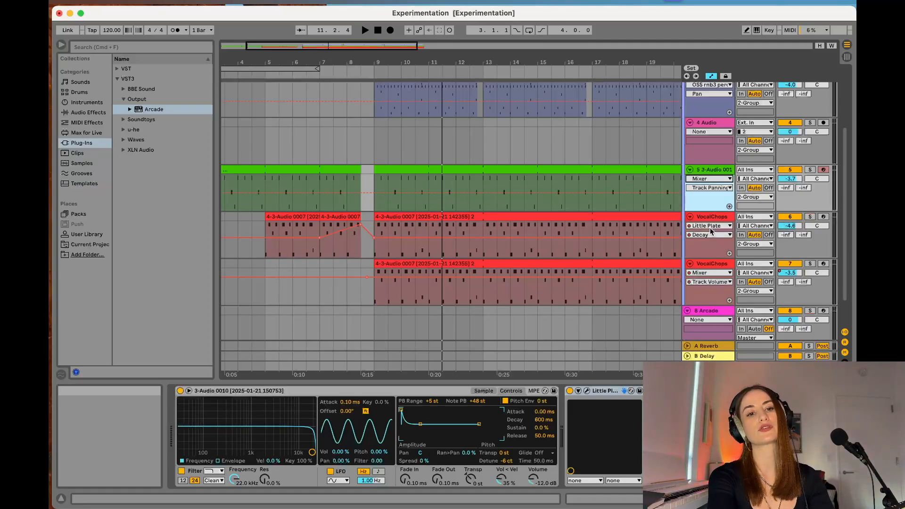
pyautogui.click(711, 187)
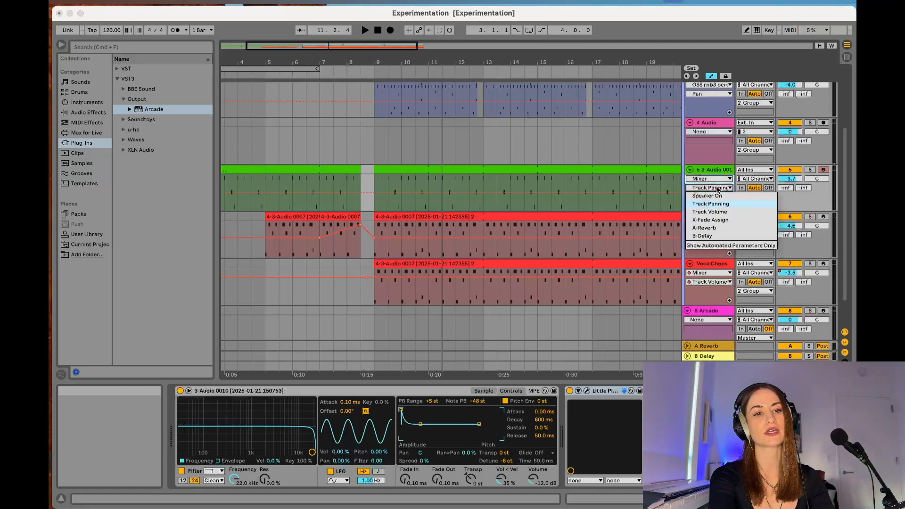
pyautogui.click(715, 212)
pyautogui.click(285, 184)
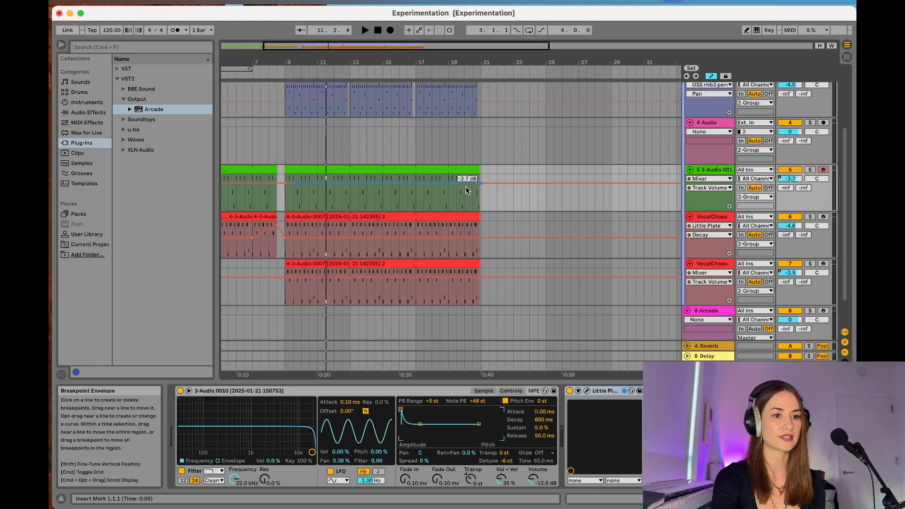
pyautogui.moveTo(294, 184); pyautogui.dragTo(284, 191)
pyautogui.moveTo(473, 184); pyautogui.dragTo(481, 193)
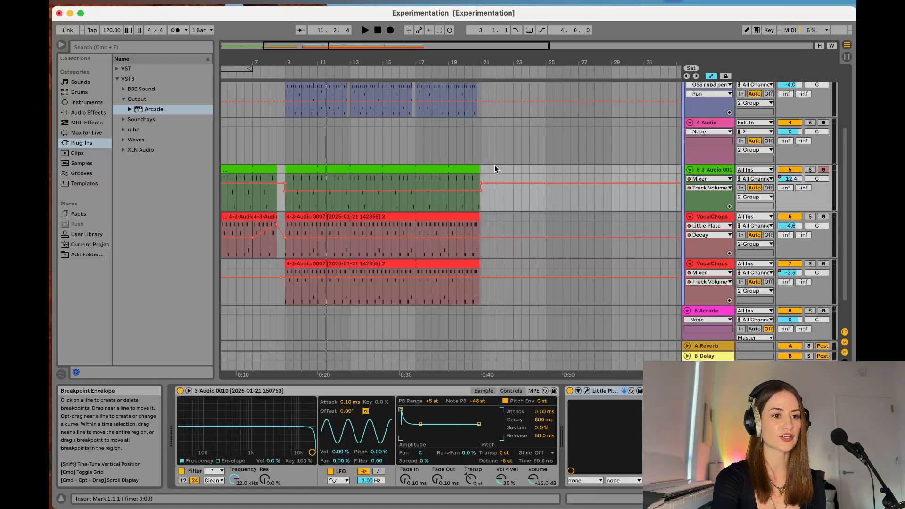
# - Play around bar 9, solo the green track, and compare its level near bar 3 with bar 9
pyautogui.click(280, 74)
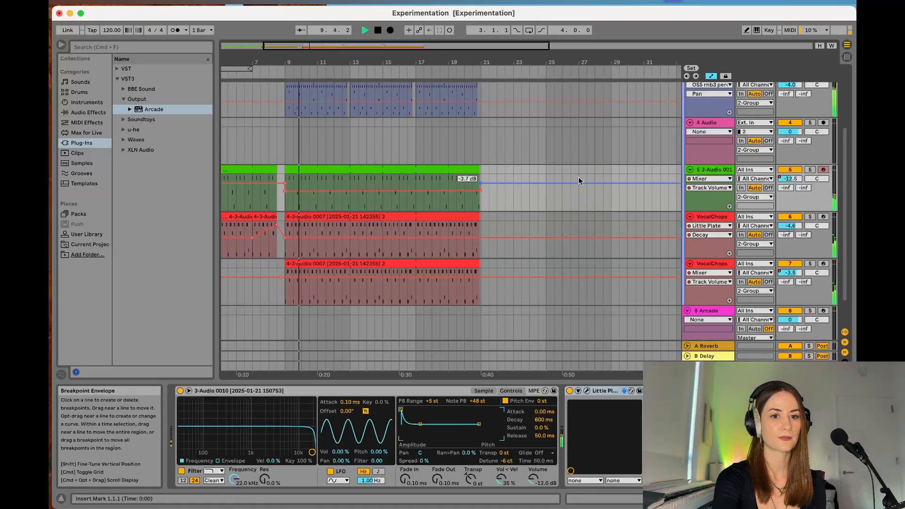
pyautogui.click(810, 169)
pyautogui.hscroll(-3, 239, 86)
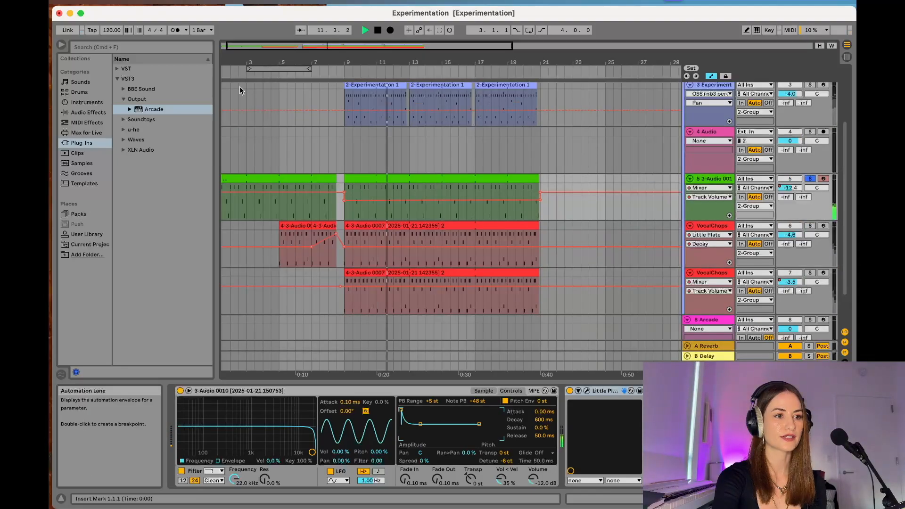
pyautogui.click(234, 73)
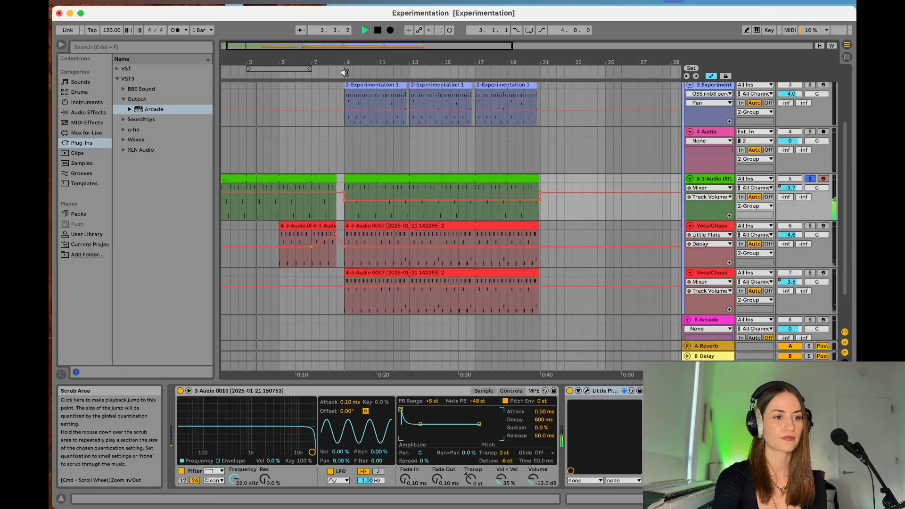
pyautogui.click(345, 72)
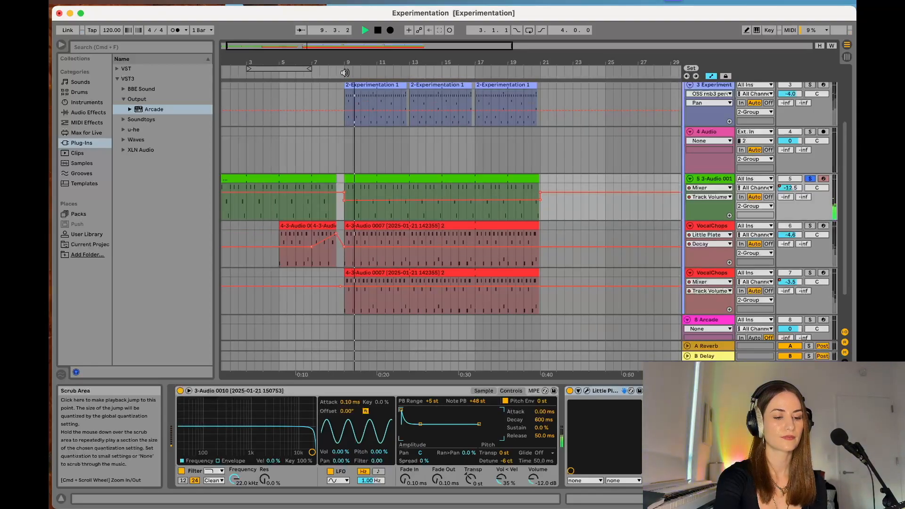
# - Stop playback and delete the green track's volume breakpoints at bar 9 and at the clip's end
pyautogui.press('space')
pyautogui.click(344, 201)
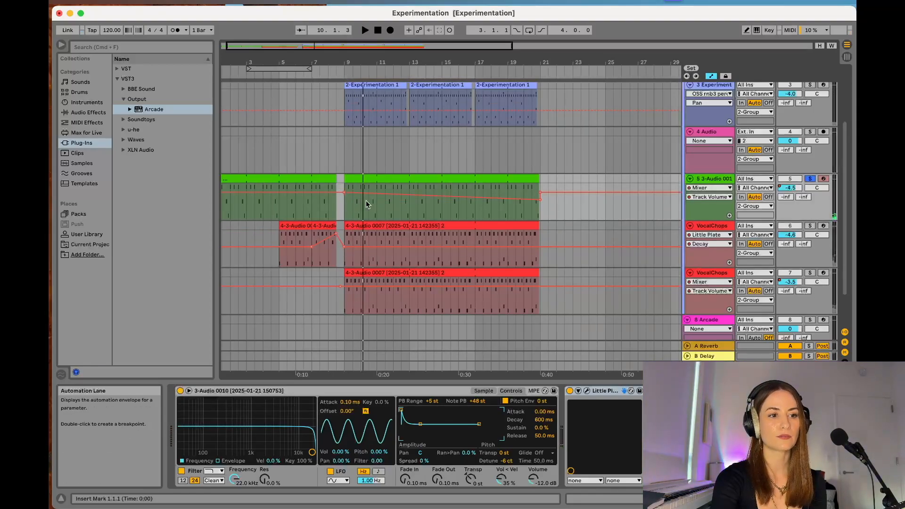
pyautogui.click(540, 200)
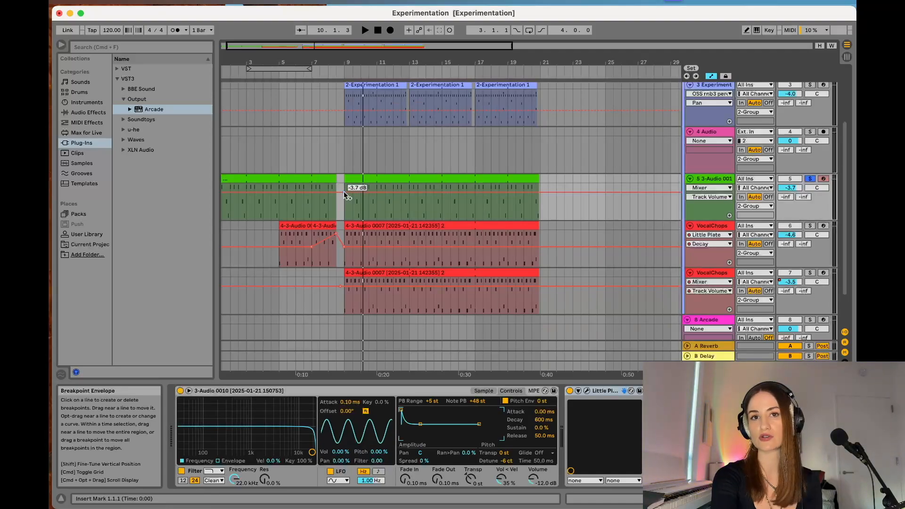
# - Automate PanMan's Device On parameter on the green track so it is off from bar 7 to bar 9
pyautogui.click(710, 197)
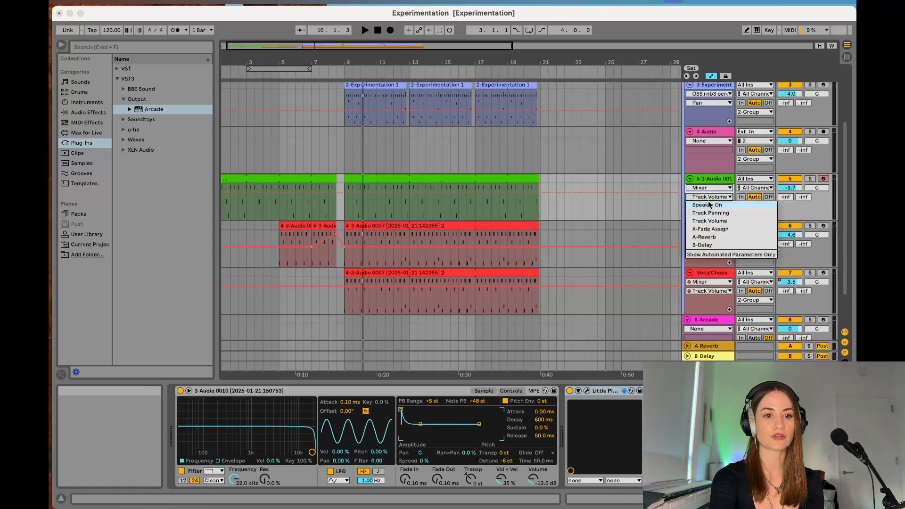
pyautogui.click(710, 214)
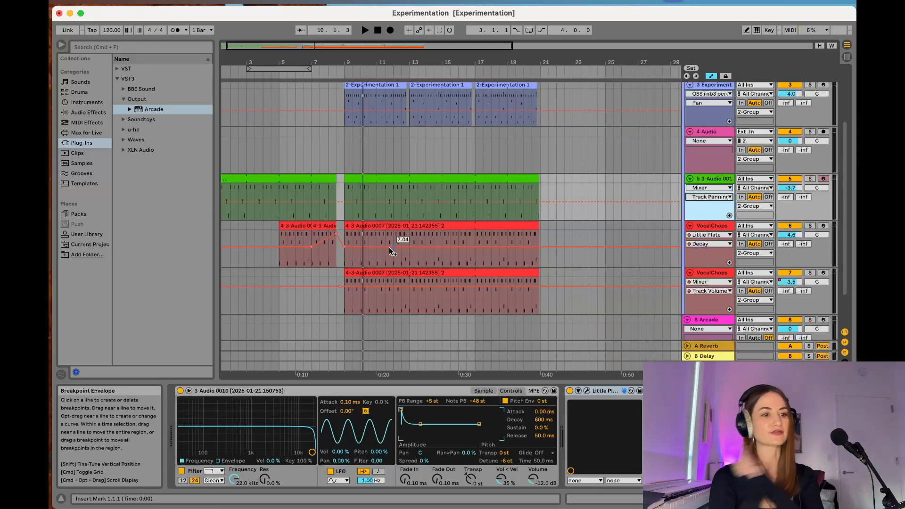
pyautogui.click(710, 187)
pyautogui.click(710, 221)
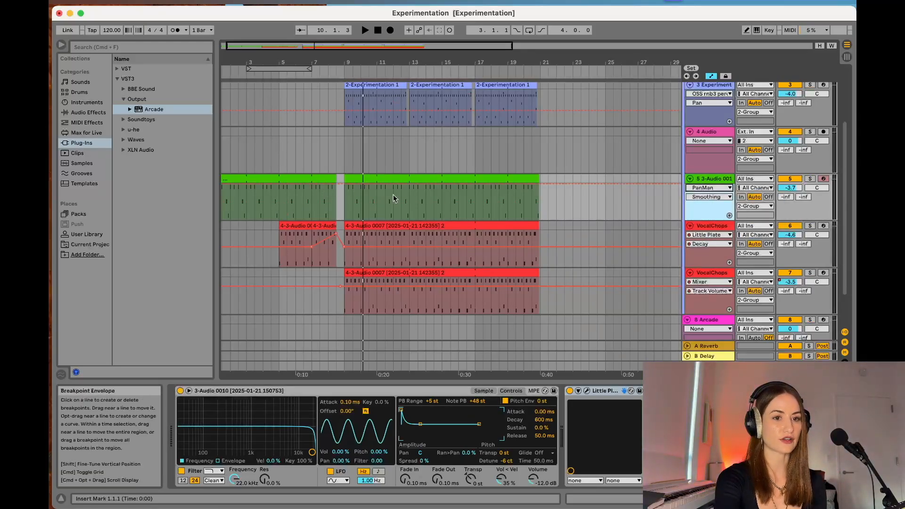
pyautogui.click(709, 197)
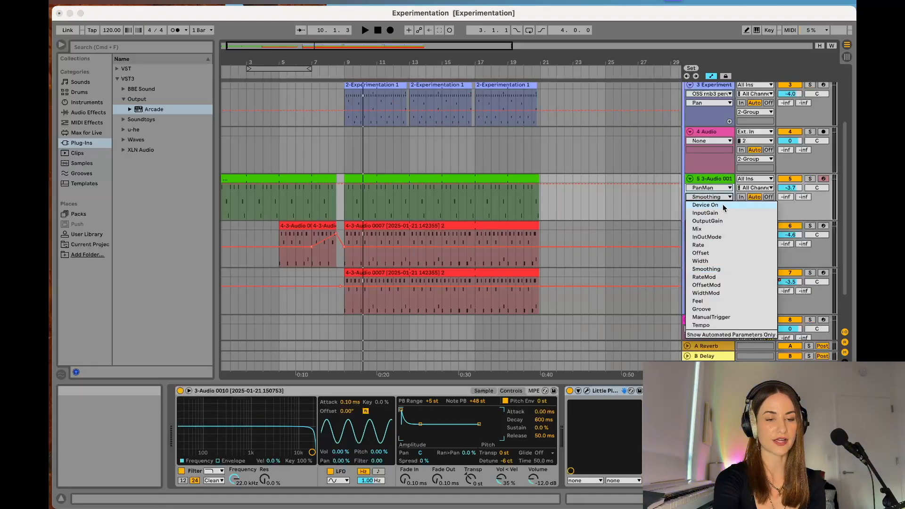
pyautogui.click(723, 205)
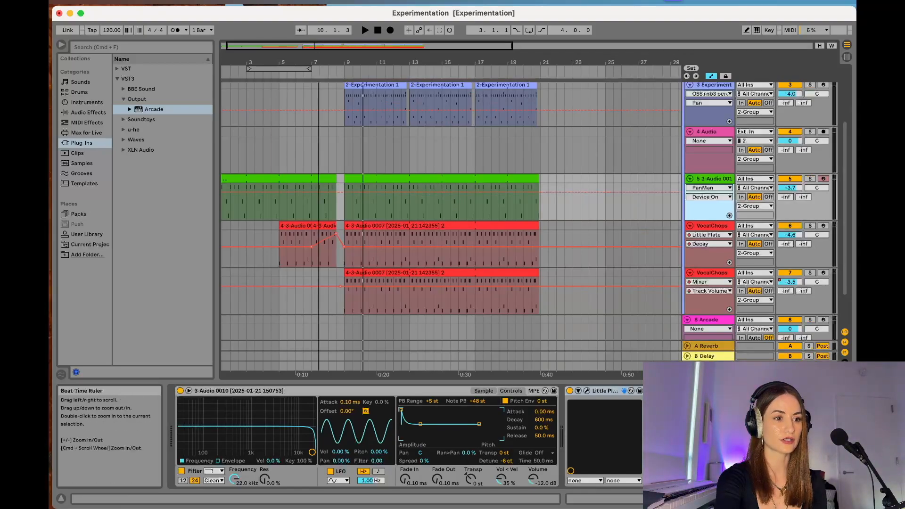
pyautogui.scroll(5, 321, 190)
pyautogui.click(307, 192)
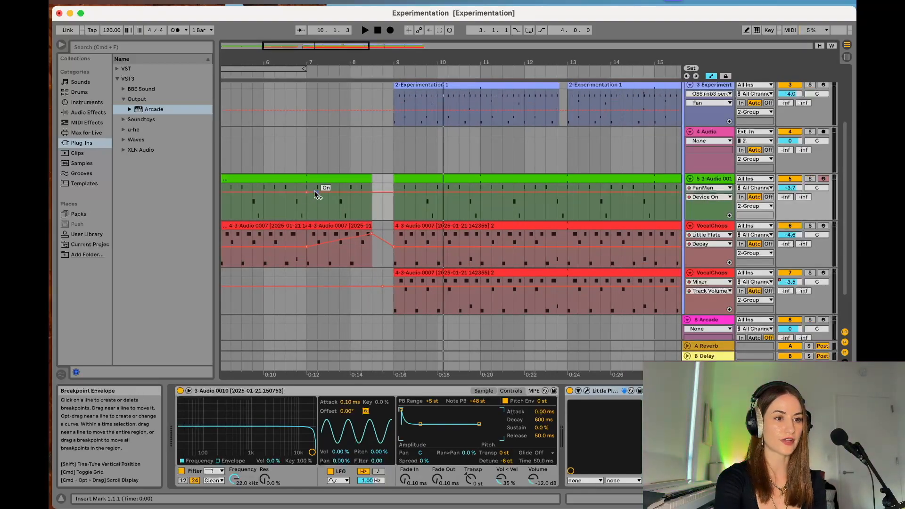
pyautogui.click(394, 192)
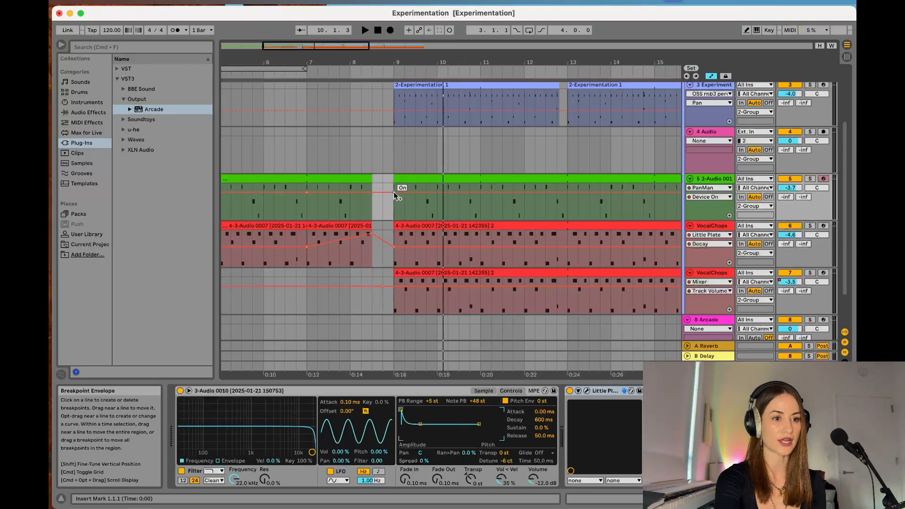
pyautogui.moveTo(322, 192); pyautogui.dragTo(321, 210)
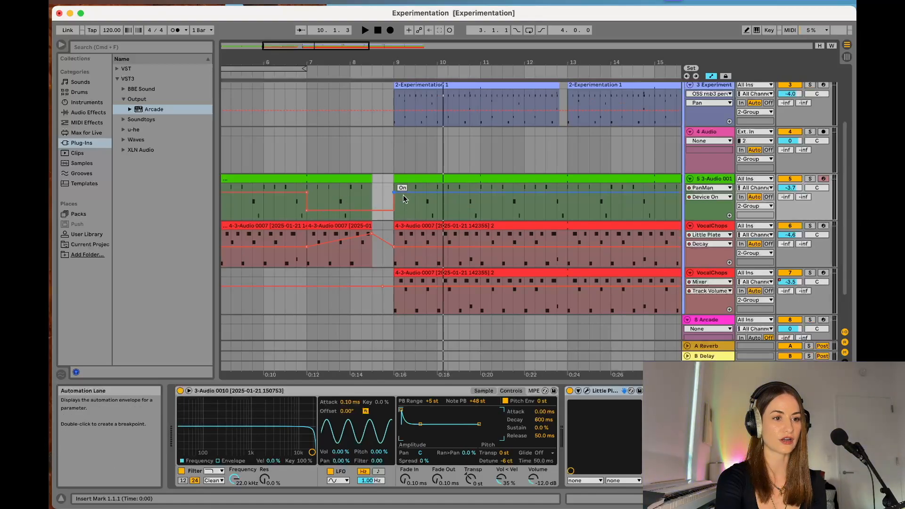
# - Automate the green track's Track Panning from centre at bar 7 toward the right at the gap before bar 9, returning to centre at bar 9
pyautogui.hscroll(-3, 398, 208)
pyautogui.scroll(1, 398, 207)
pyautogui.click(707, 205)
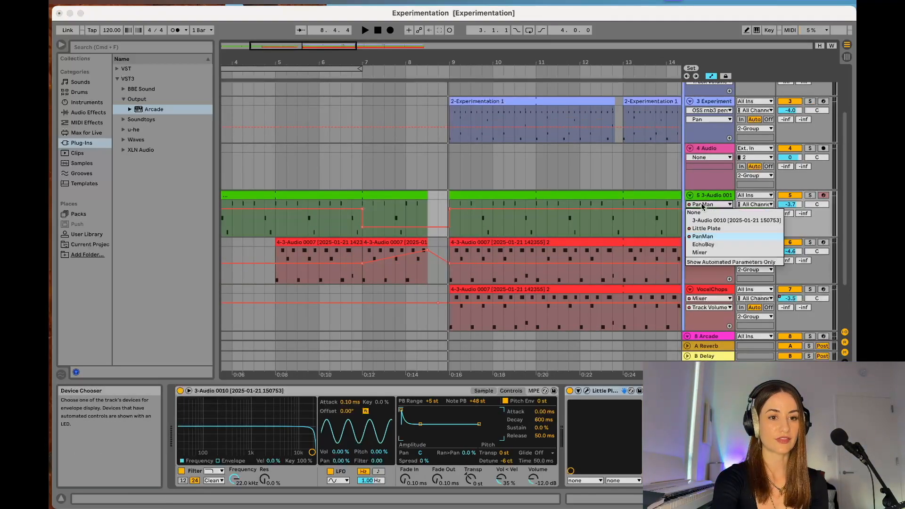
pyautogui.click(707, 253)
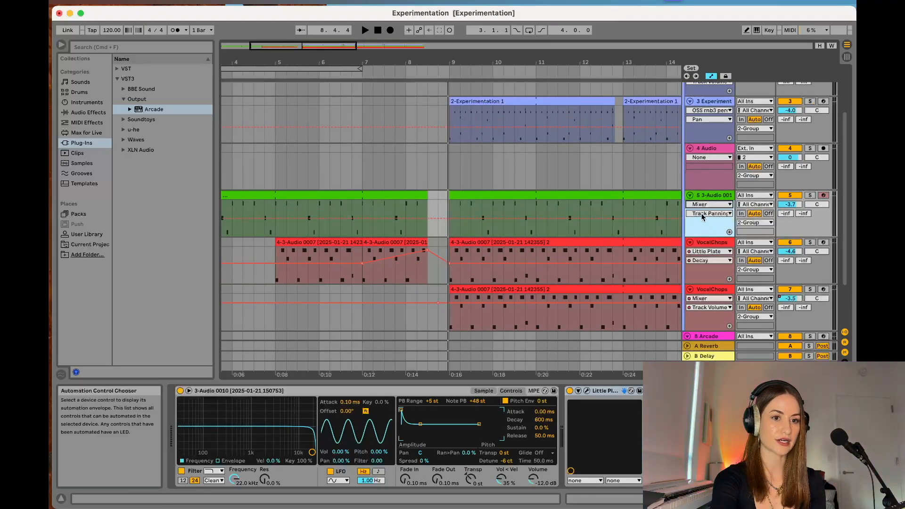
pyautogui.click(364, 220)
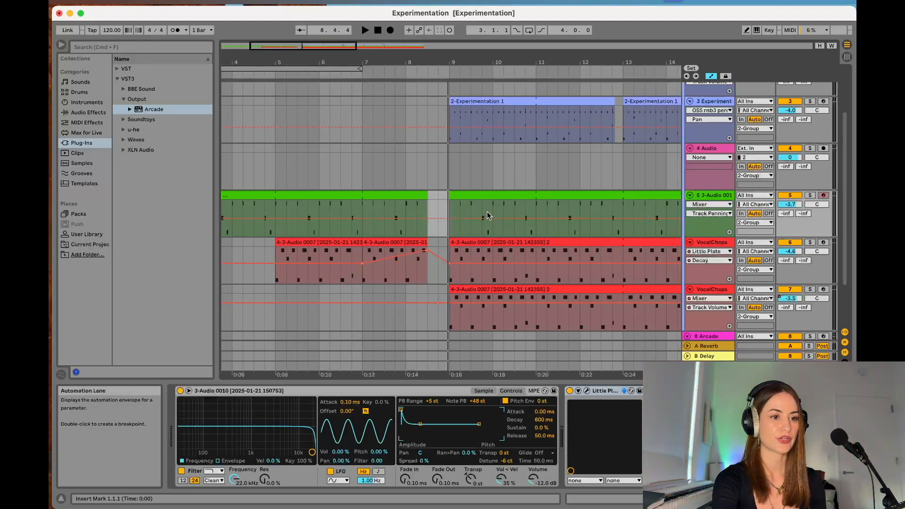
pyautogui.click(448, 219)
pyautogui.click(362, 219)
pyautogui.moveTo(425, 218); pyautogui.dragTo(427, 202)
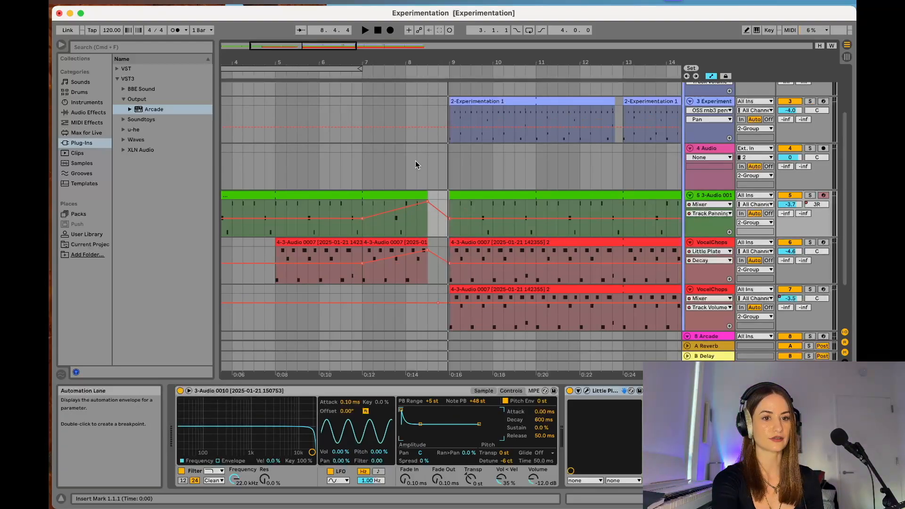
# - Solo the green track, play its panning ramp into bar 9, and unsolo it
pyautogui.click(810, 195)
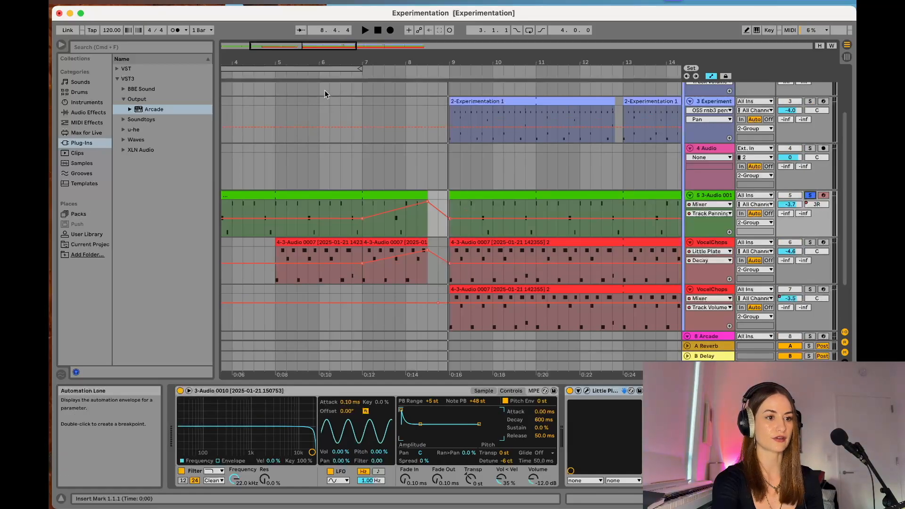
pyautogui.click(303, 75)
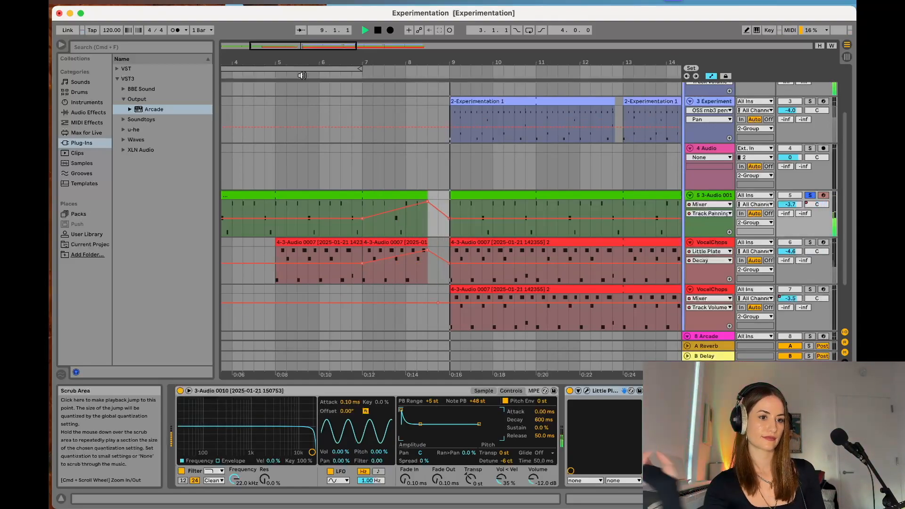
pyautogui.click(811, 195)
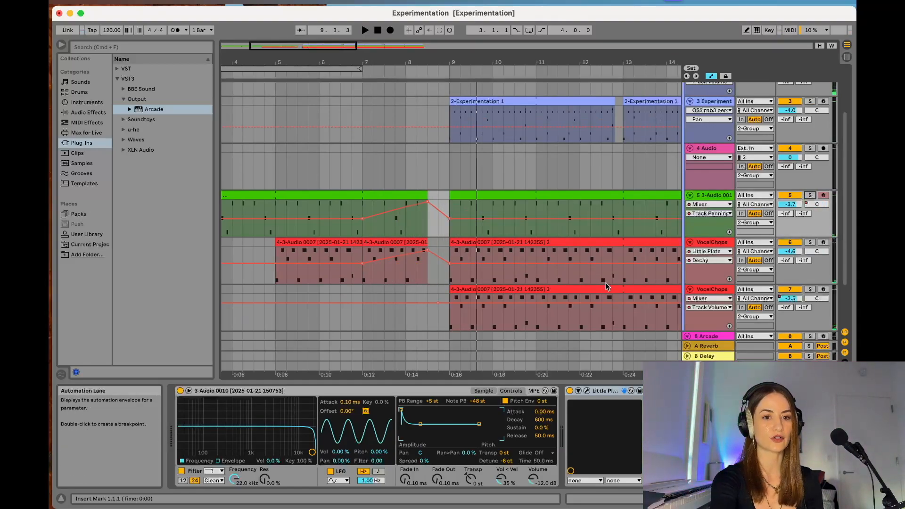
# - Display the first VocalChops track's Mixer Track Panning envelope and add centred breakpoints at bars 7 and 9
pyautogui.click(716, 253)
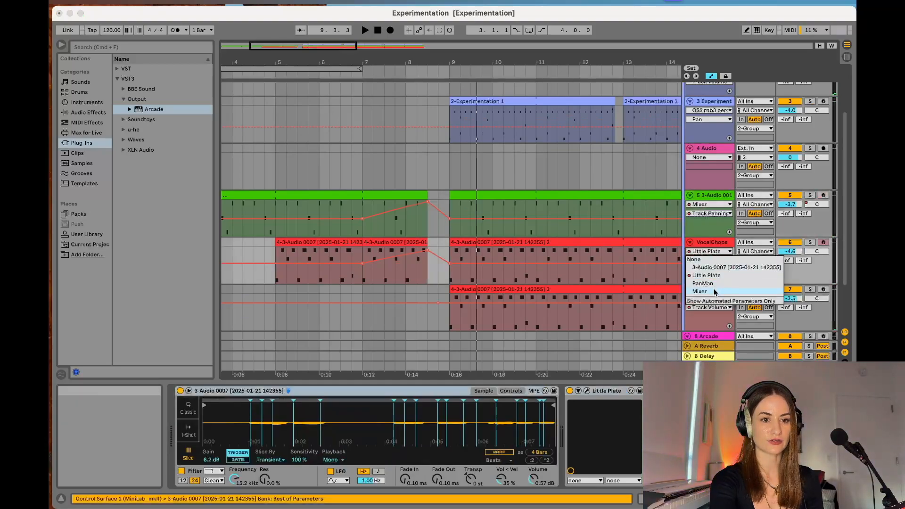
pyautogui.click(715, 292)
pyautogui.click(712, 260)
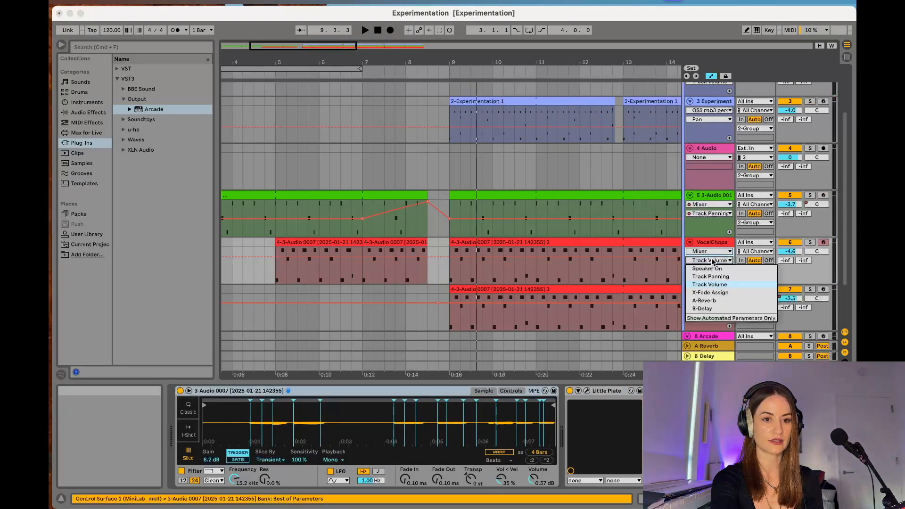
pyautogui.click(713, 277)
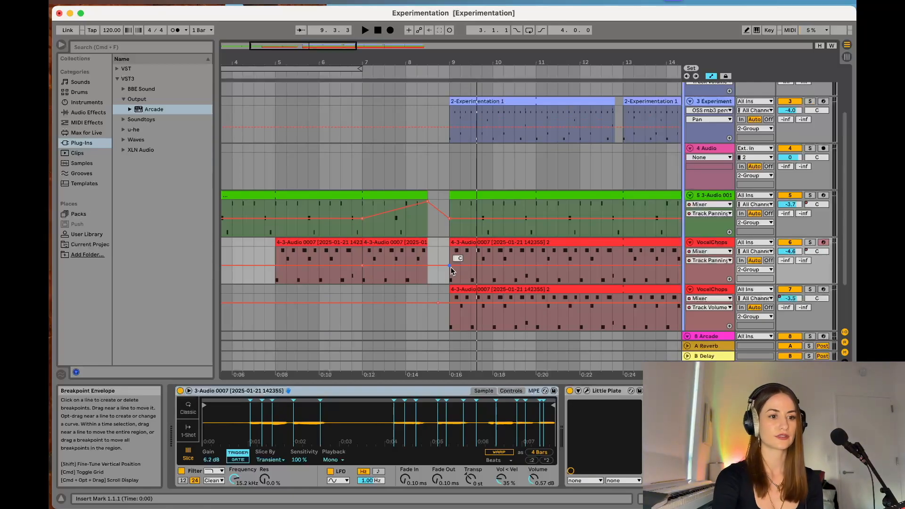
# - Play all tracks from before bar 7 through the transition into bar 9, and stop playback
pyautogui.click(317, 76)
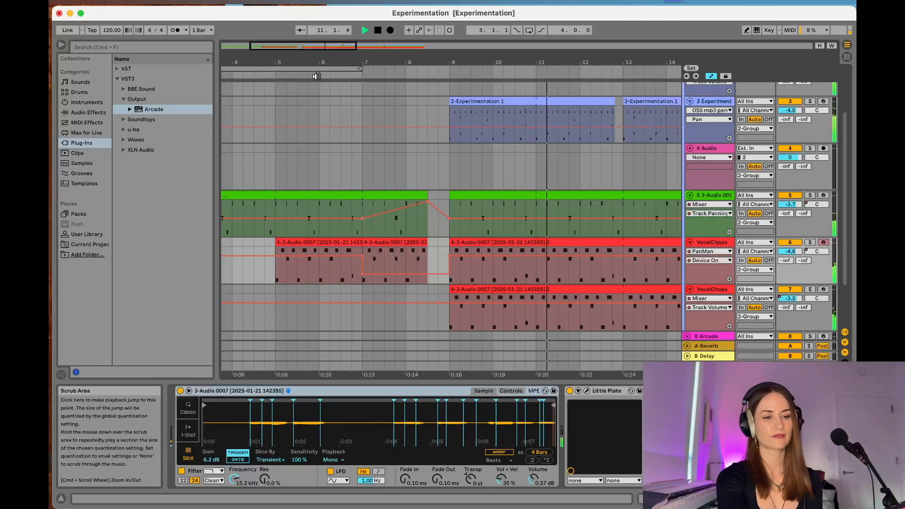
pyautogui.press('space')
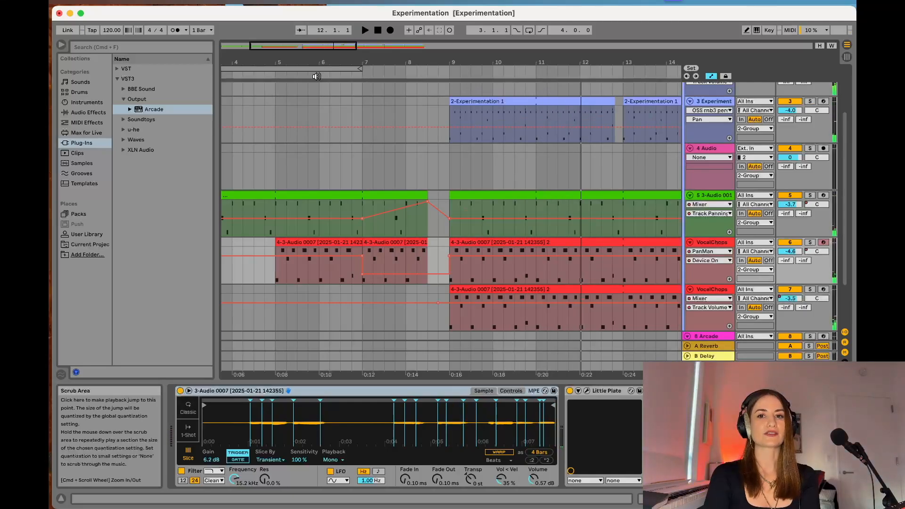